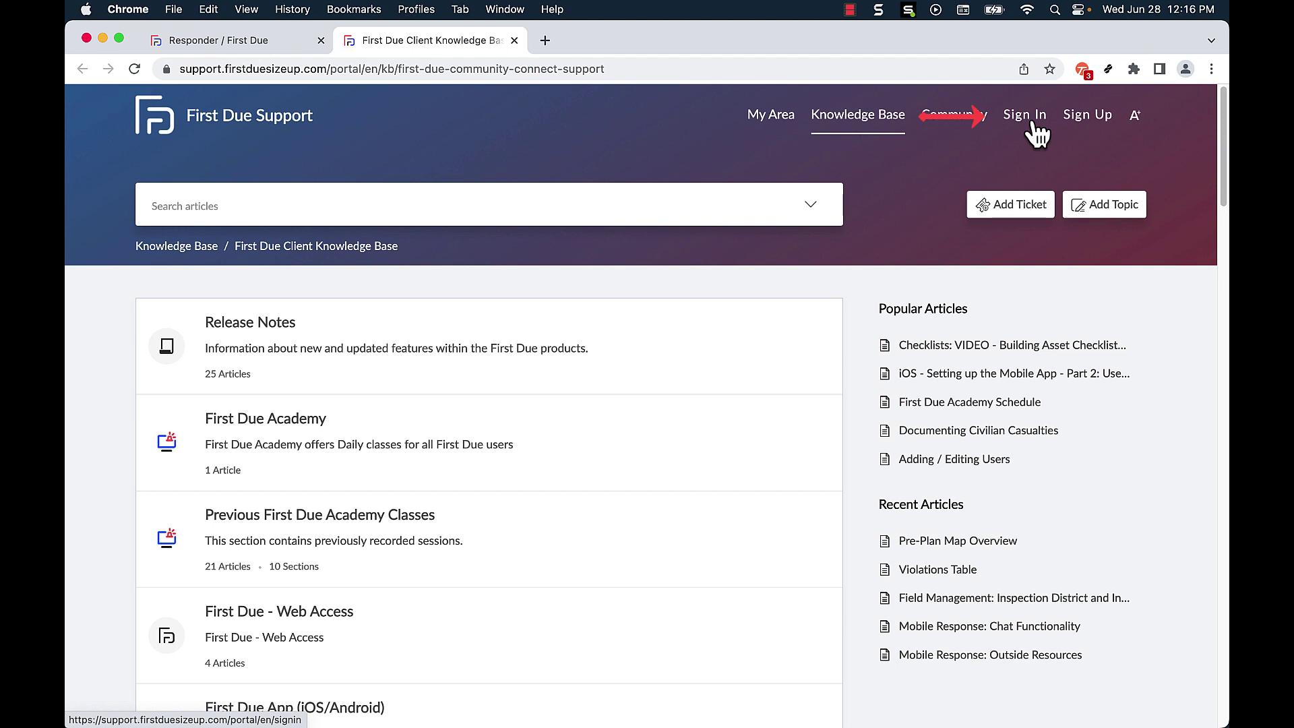
Step: Register a portal account with the user's first name, work e-mail and the shown captcha text
{"action": "left_click", "coordinate": [1083, 134]}
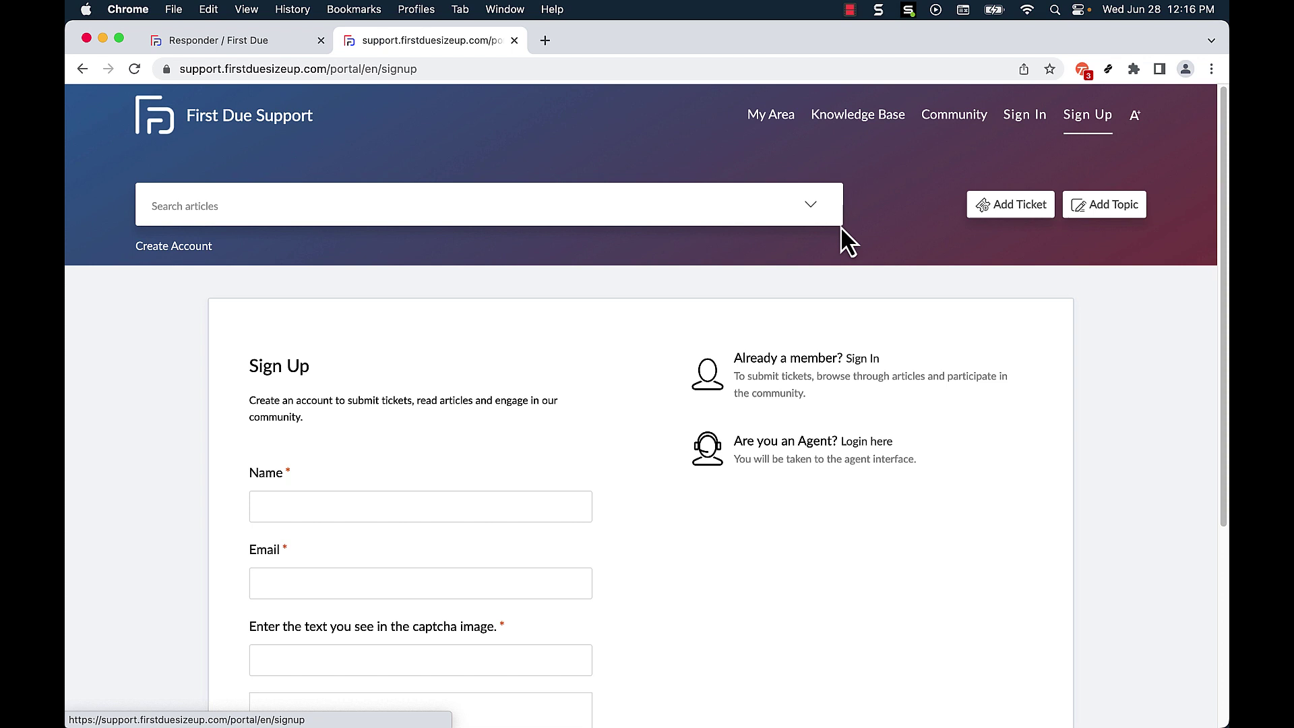
{"action": "left_click", "coordinate": [340, 508]}
{"action": "type", "text": "Tyler"}
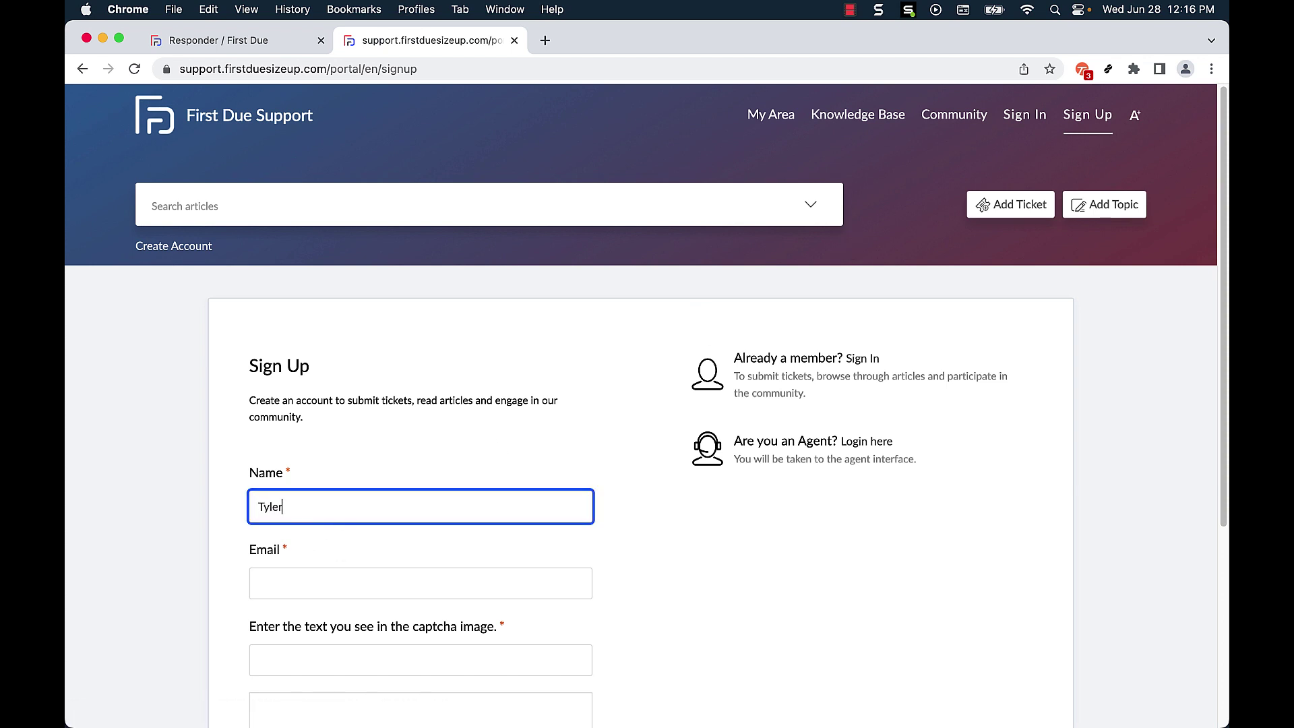
{"action": "key", "text": "Tab"}
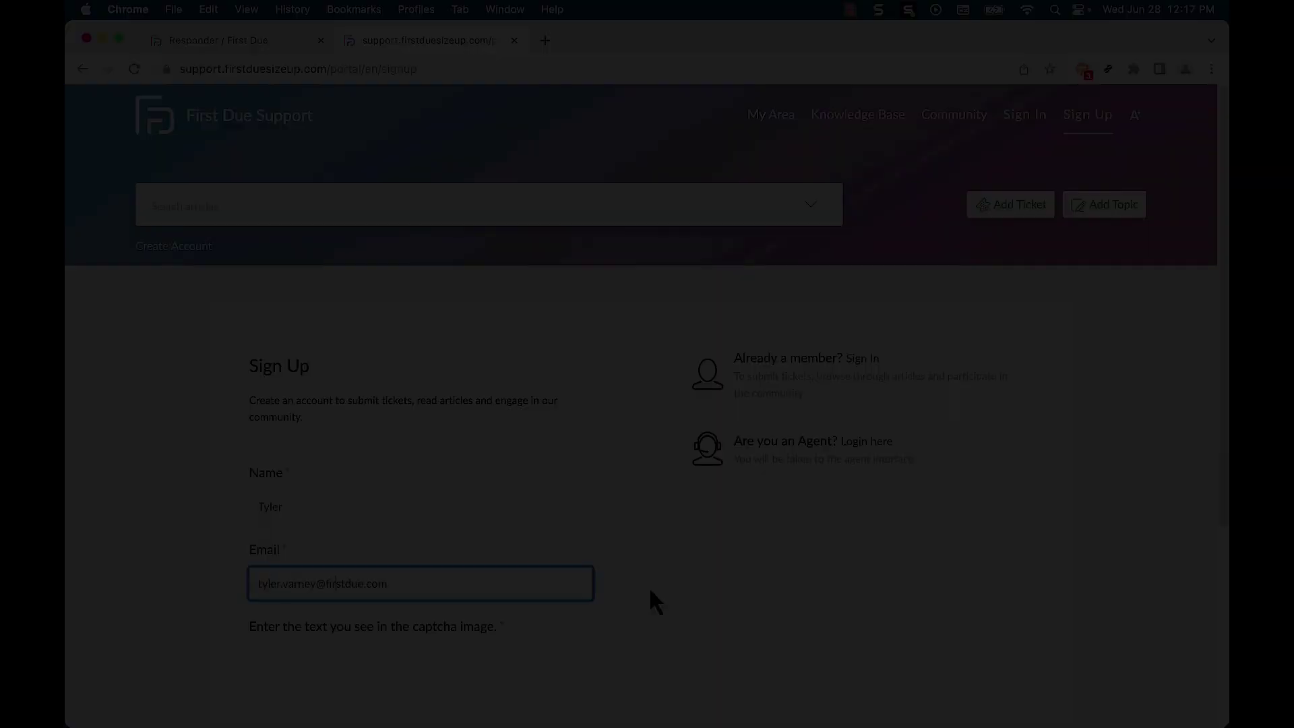
{"action": "scroll", "coordinate": [649, 586], "scroll_direction": "down", "scroll_amount": 3}
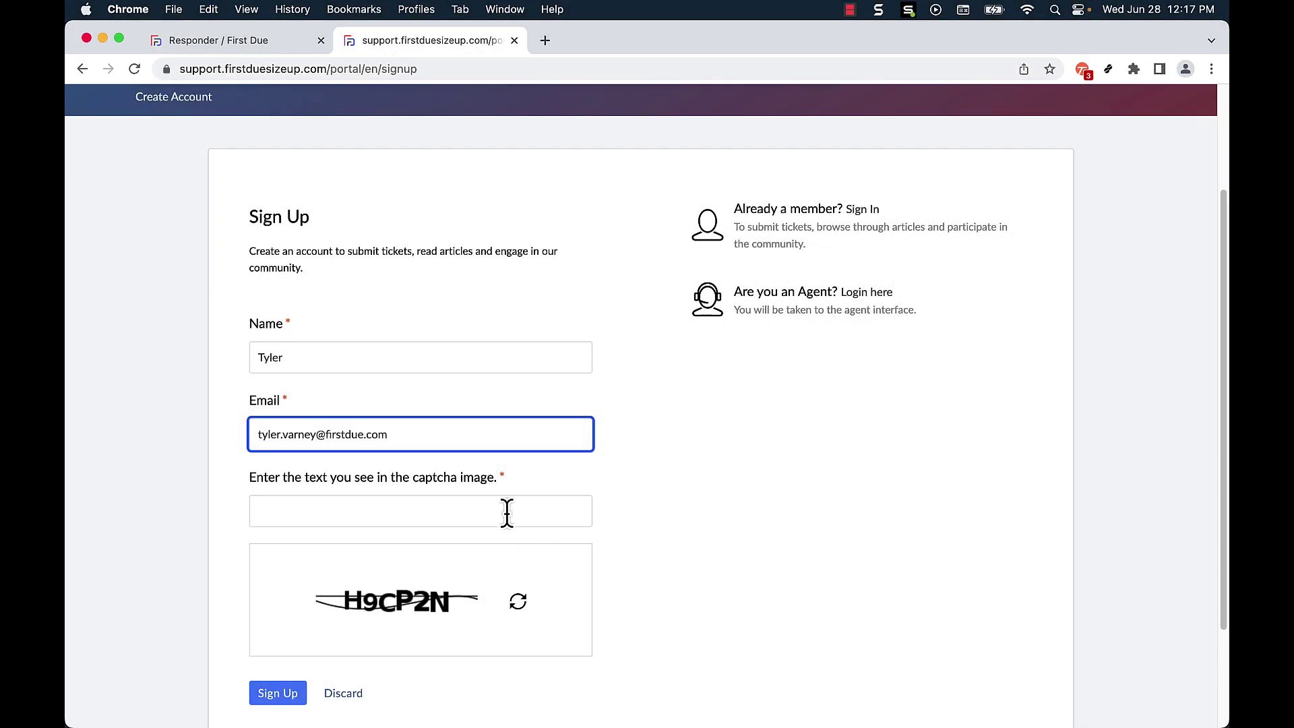
{"action": "left_click", "coordinate": [507, 512]}
{"action": "type", "text": "H9CP2N"}
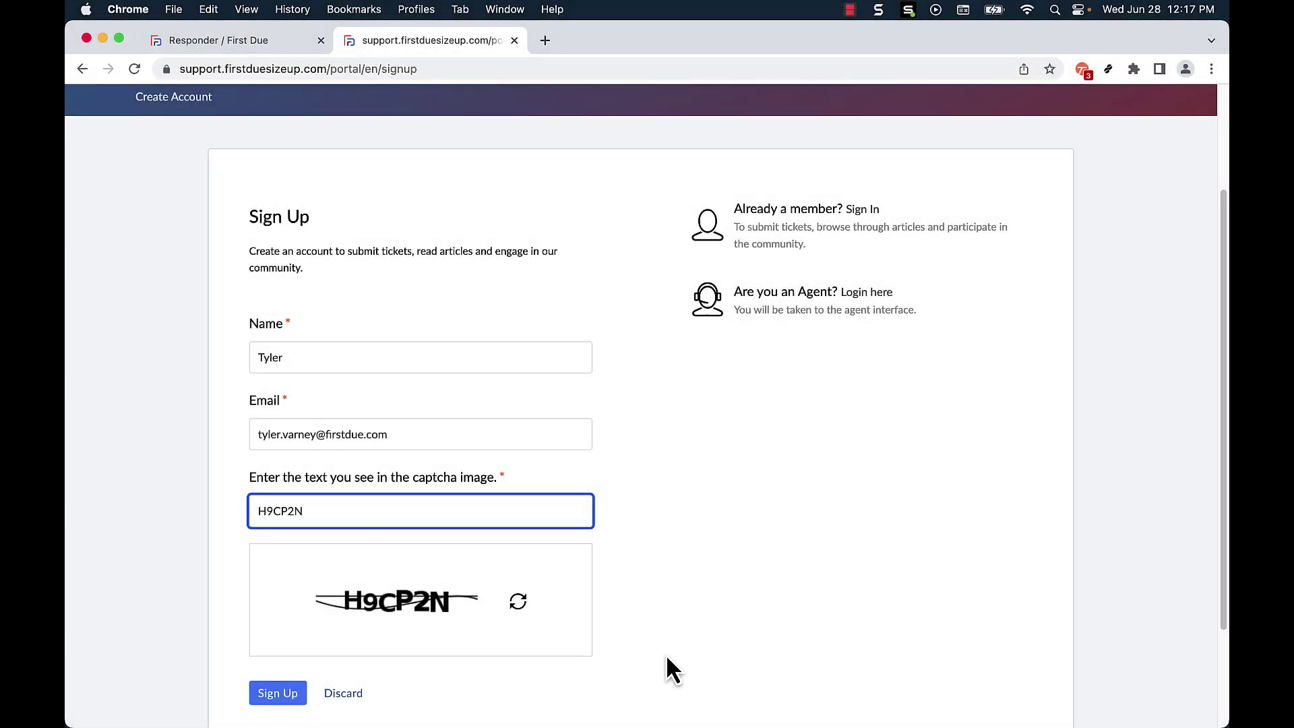
{"action": "scroll", "coordinate": [667, 650], "scroll_direction": "down", "scroll_amount": 2}
{"action": "left_click", "coordinate": [290, 578]}
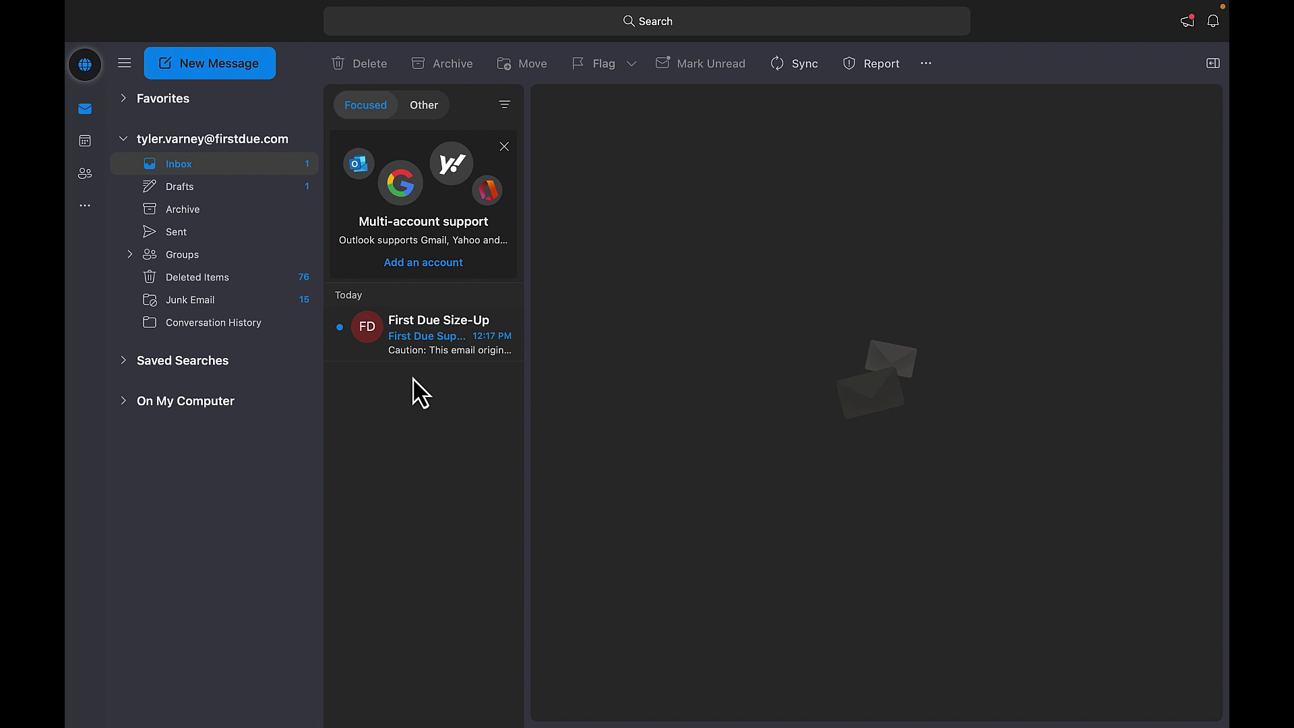
Step: Accept the support portal invitation from the First Due Size-Up e-mail
{"action": "left_click", "coordinate": [442, 347]}
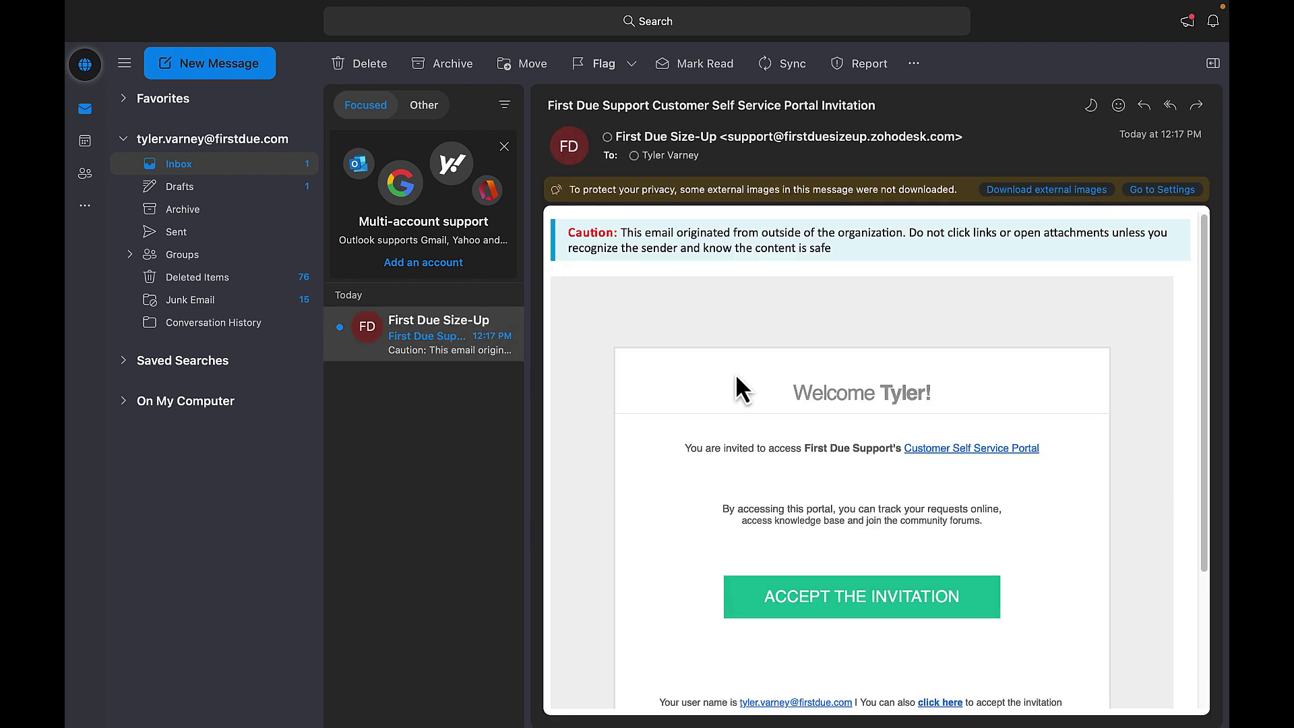
{"action": "left_click", "coordinate": [852, 593]}
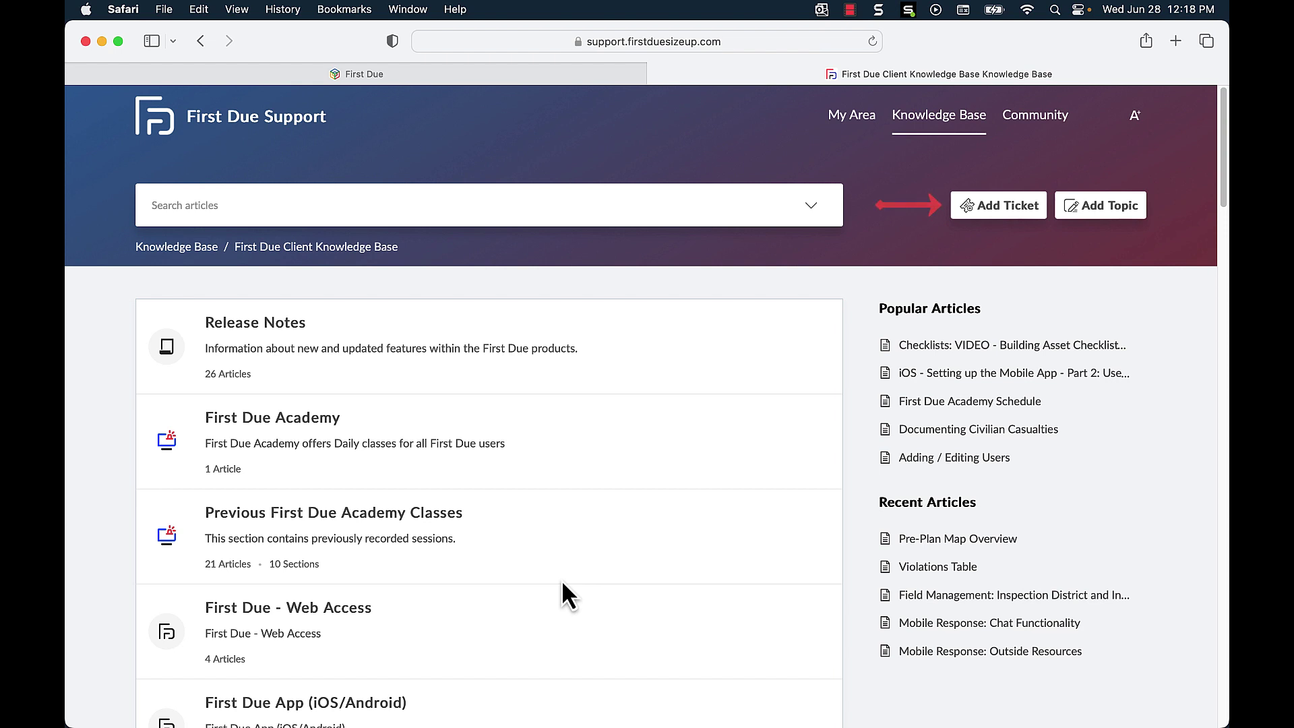
Step: Start a new ticket and add yourself under Secondary Contacts (CCs)
{"action": "left_click", "coordinate": [973, 220]}
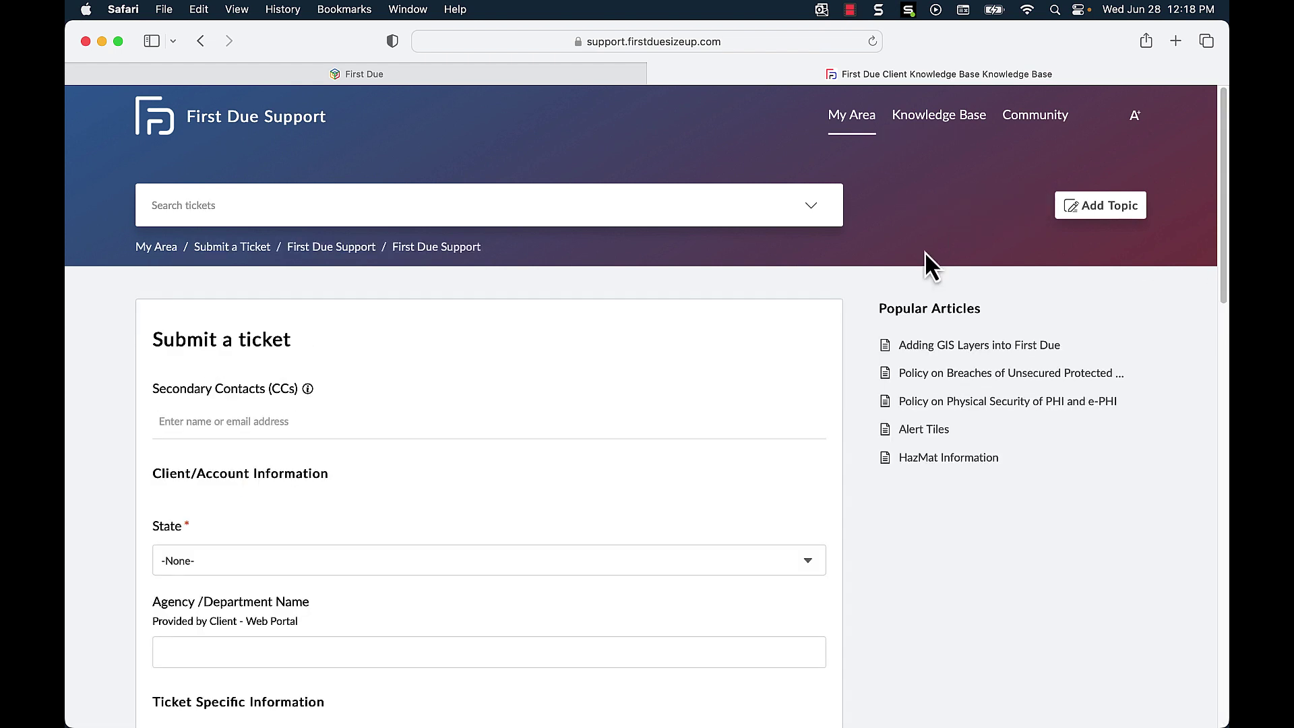
{"action": "scroll", "coordinate": [756, 342], "scroll_direction": "down", "scroll_amount": 2}
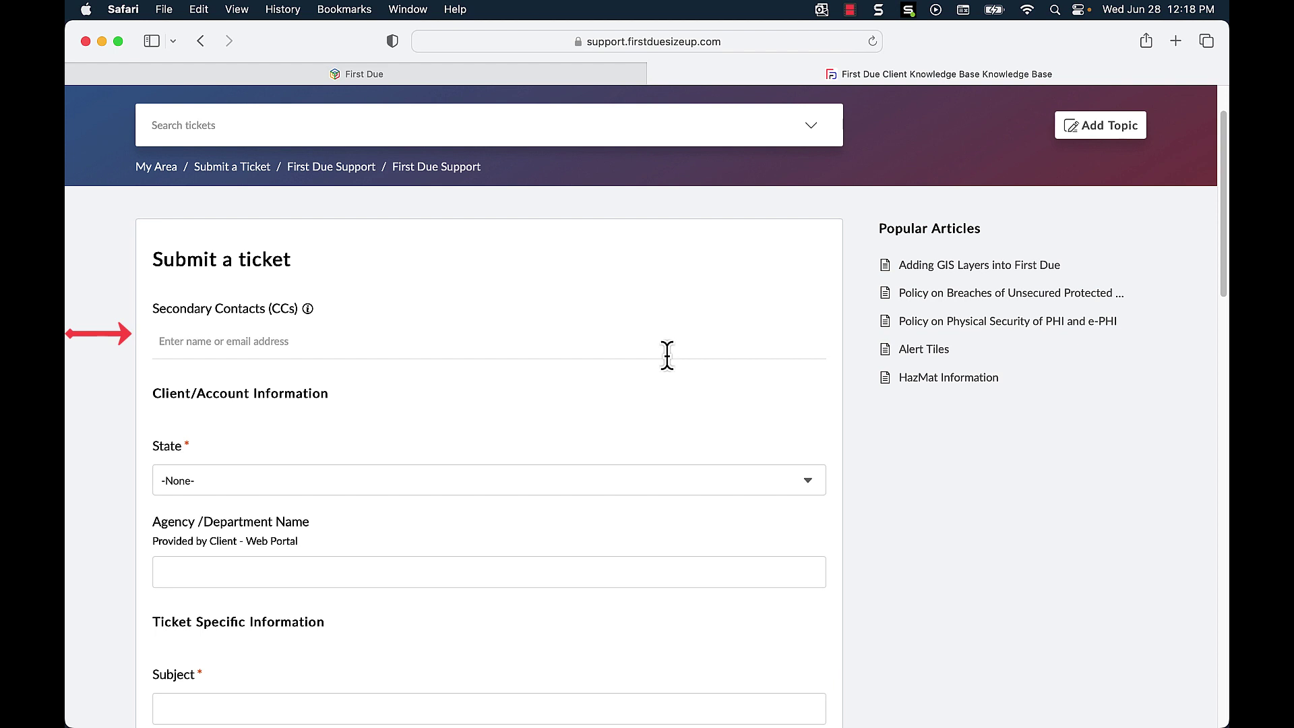
{"action": "left_click", "coordinate": [540, 349]}
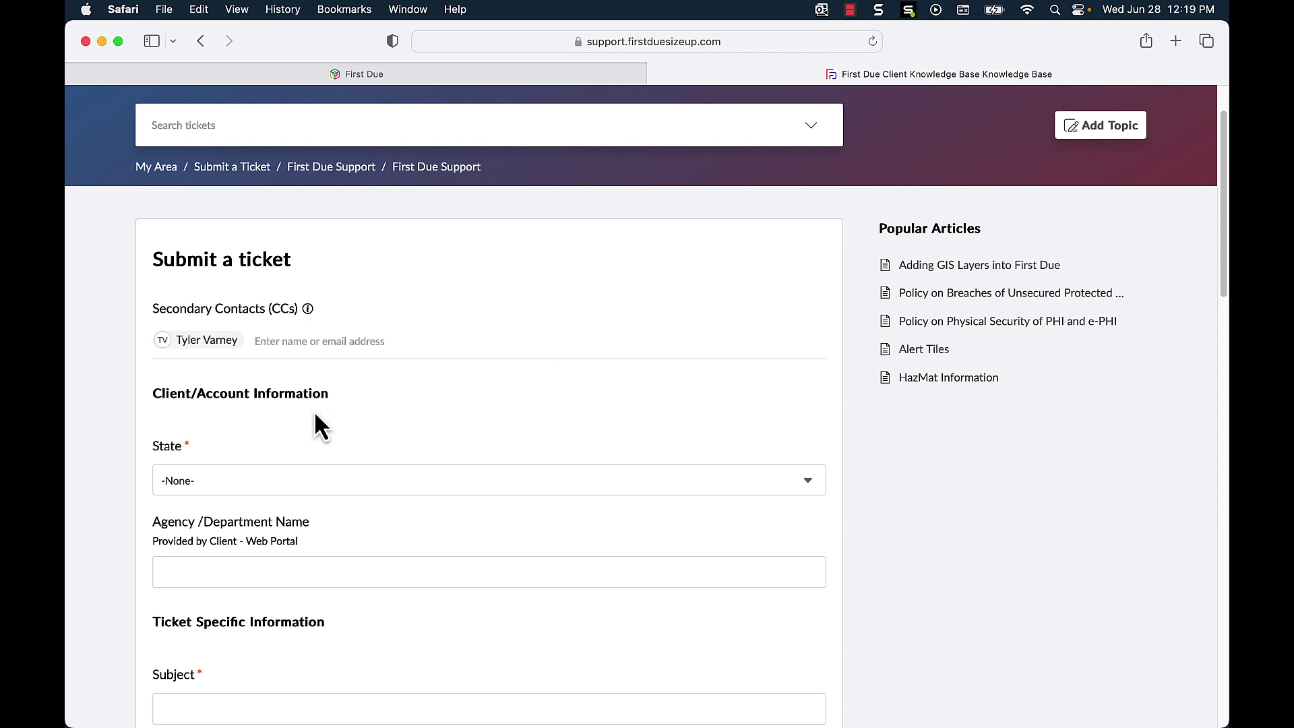
{"action": "scroll", "coordinate": [468, 398], "scroll_direction": "down", "scroll_amount": 5}
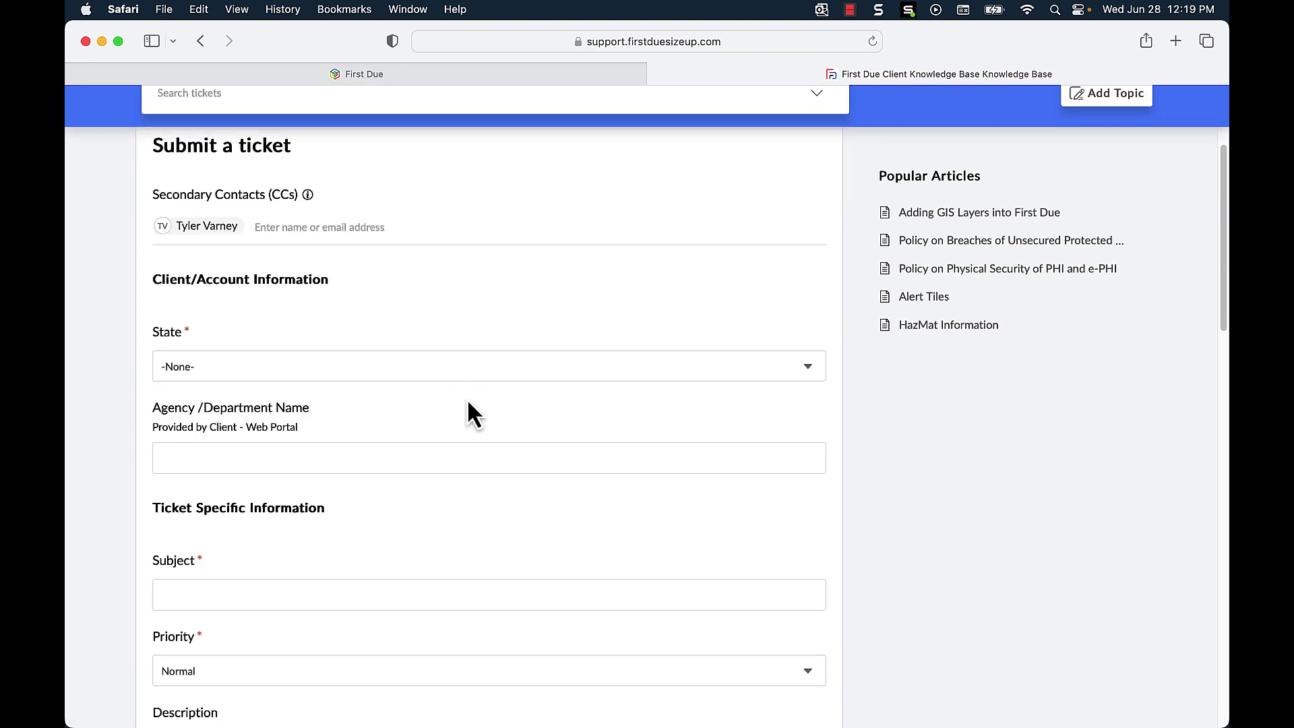
Step: Set State to VA and the agency to 'First Due Training Team'
{"action": "left_click", "coordinate": [477, 376]}
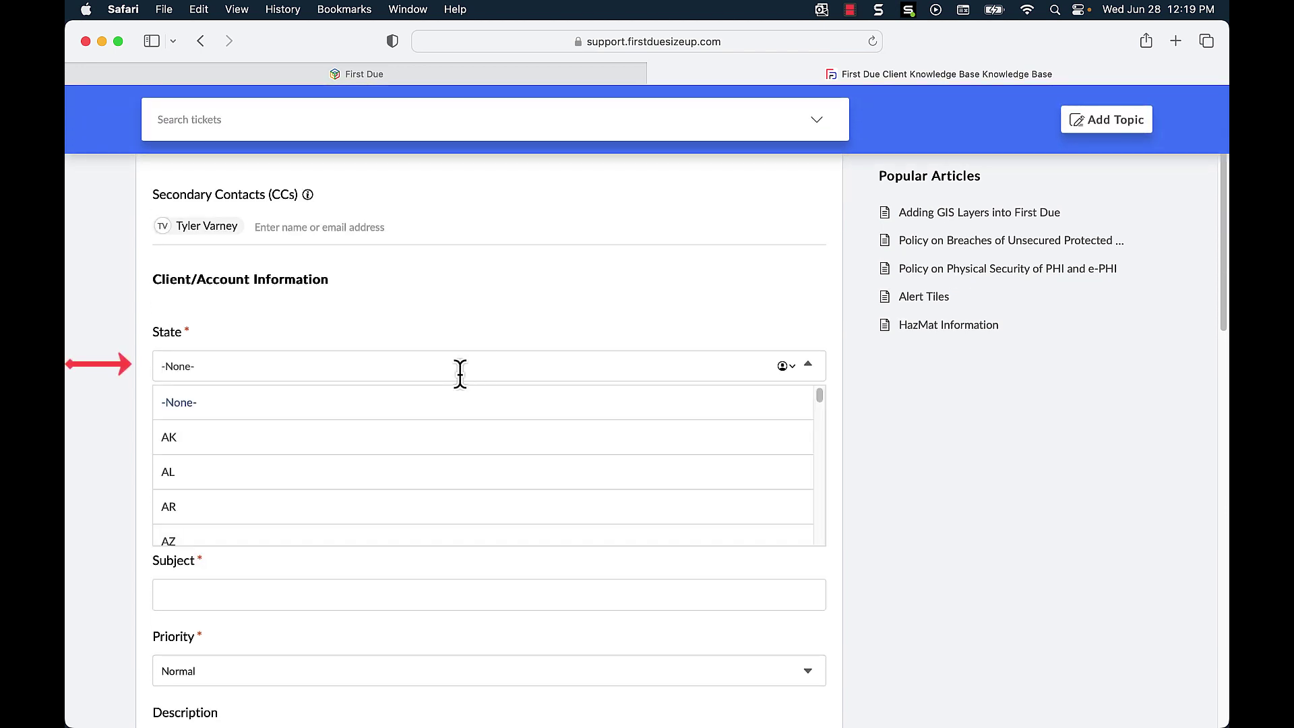
{"action": "type", "text": "Va"}
{"action": "left_click", "coordinate": [382, 414]}
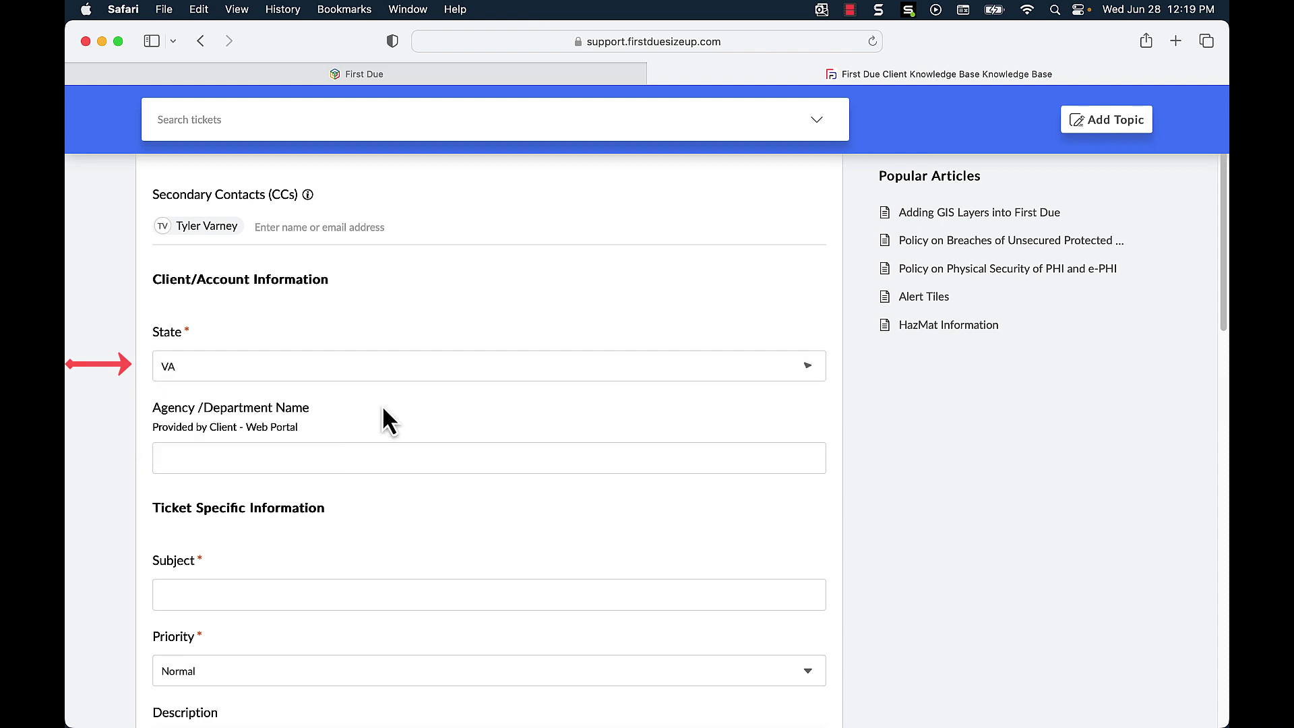
{"action": "left_click", "coordinate": [240, 461]}
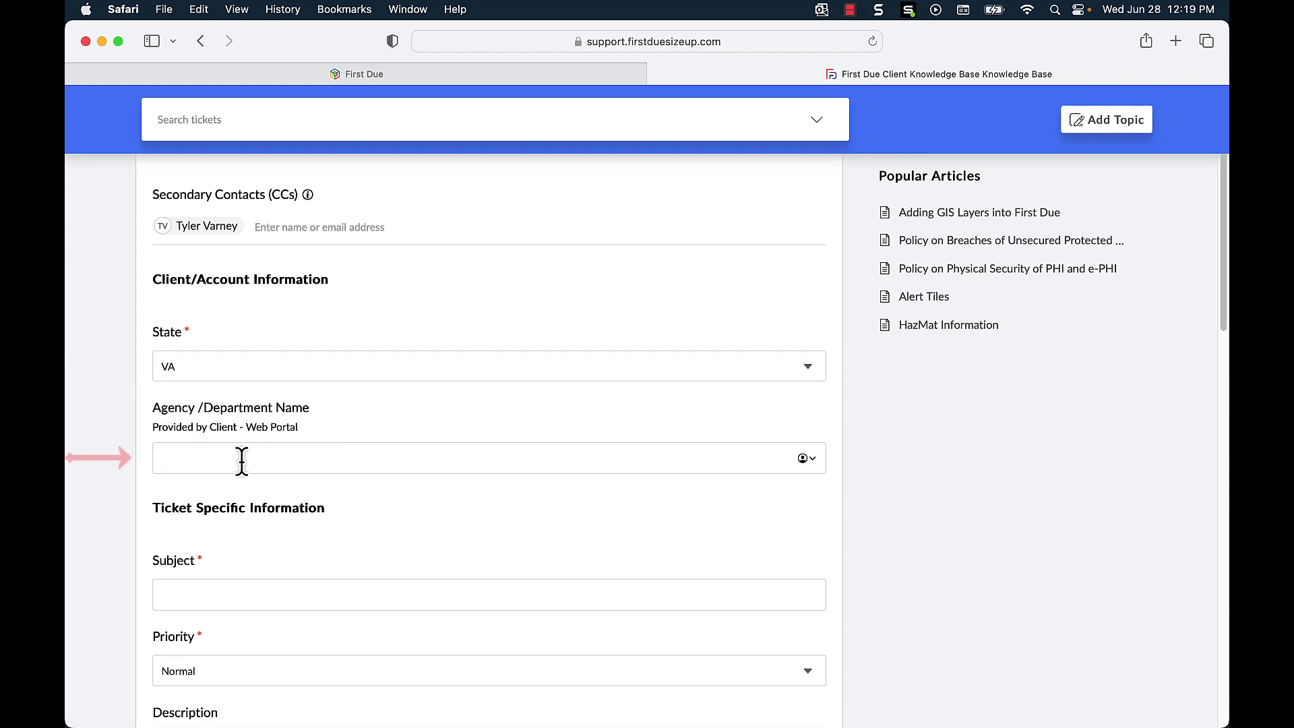
{"action": "type", "text": "First Due Training Team"}
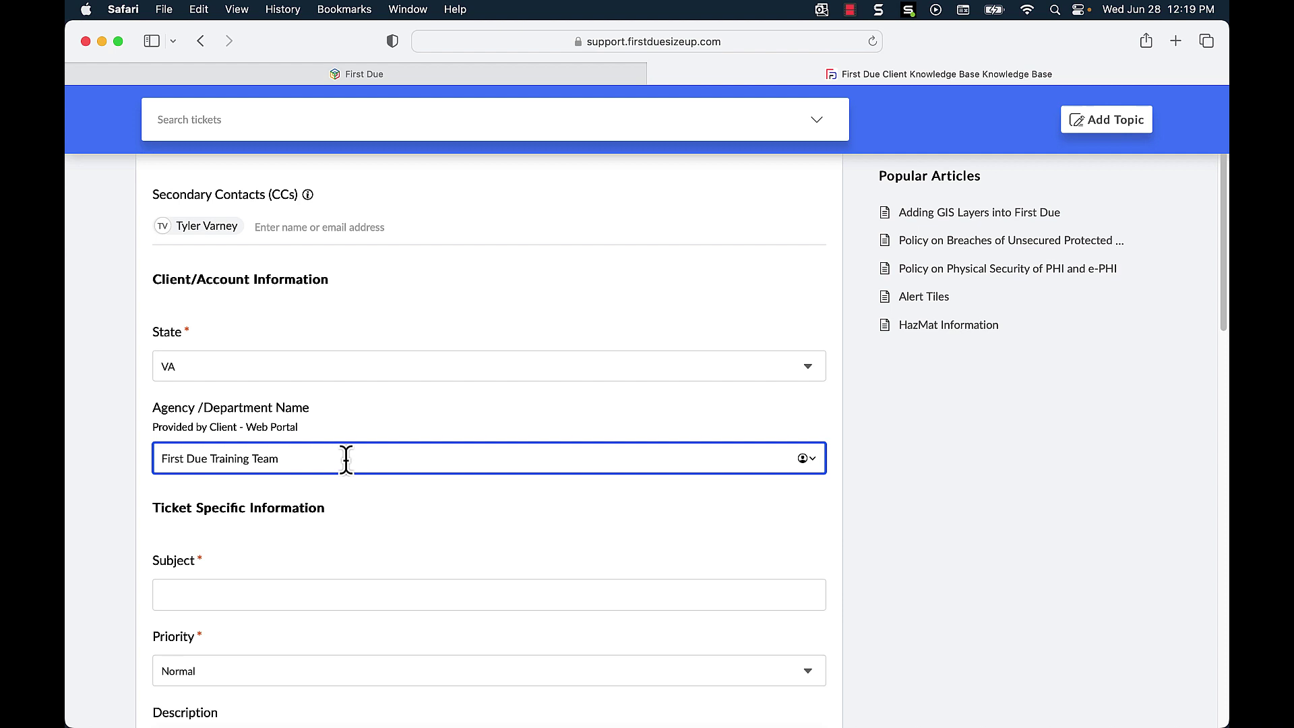
{"action": "scroll", "coordinate": [346, 460], "scroll_direction": "down", "scroll_amount": 2}
{"action": "scroll", "coordinate": [316, 462], "scroll_direction": "down", "scroll_amount": 5}
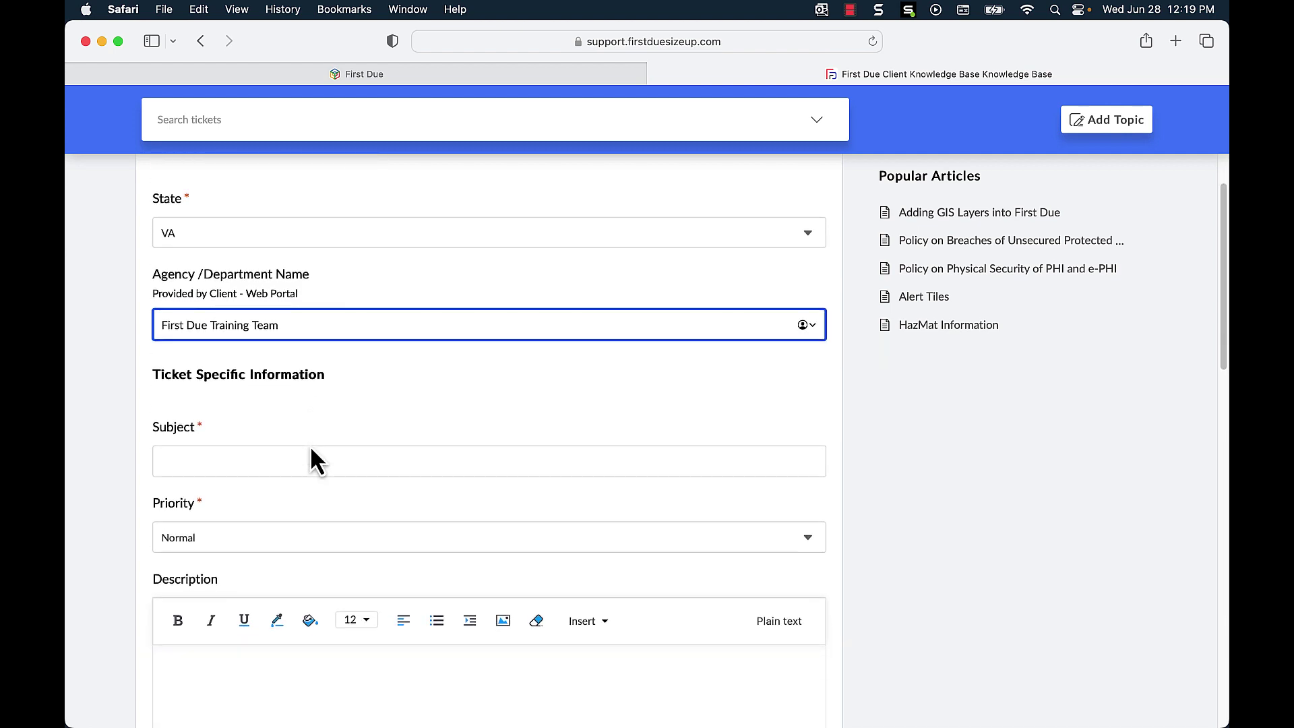
Step: Enter the subject 'Enhancement Request' and set Priority to Site Down
{"action": "left_click", "coordinate": [336, 367]}
{"action": "type", "text": "Enhancement Request"}
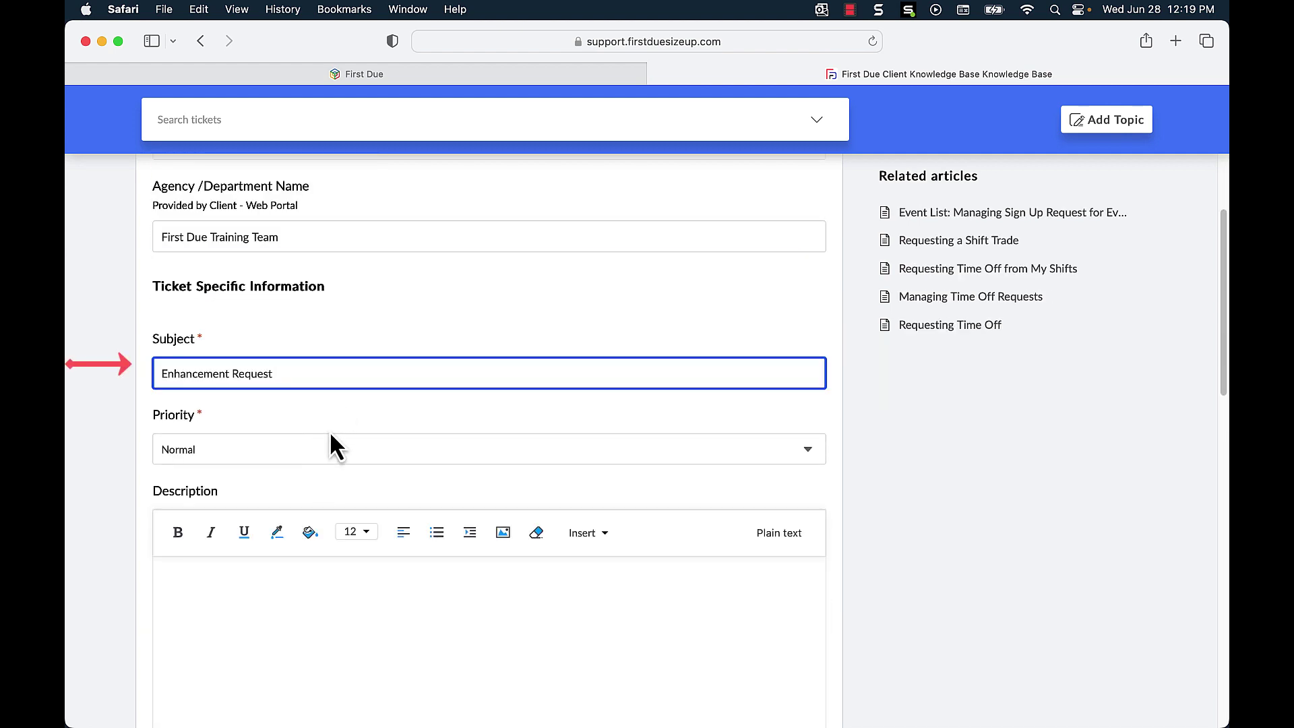
{"action": "scroll", "coordinate": [362, 406], "scroll_direction": "down", "scroll_amount": 4}
{"action": "left_click", "coordinate": [604, 336]}
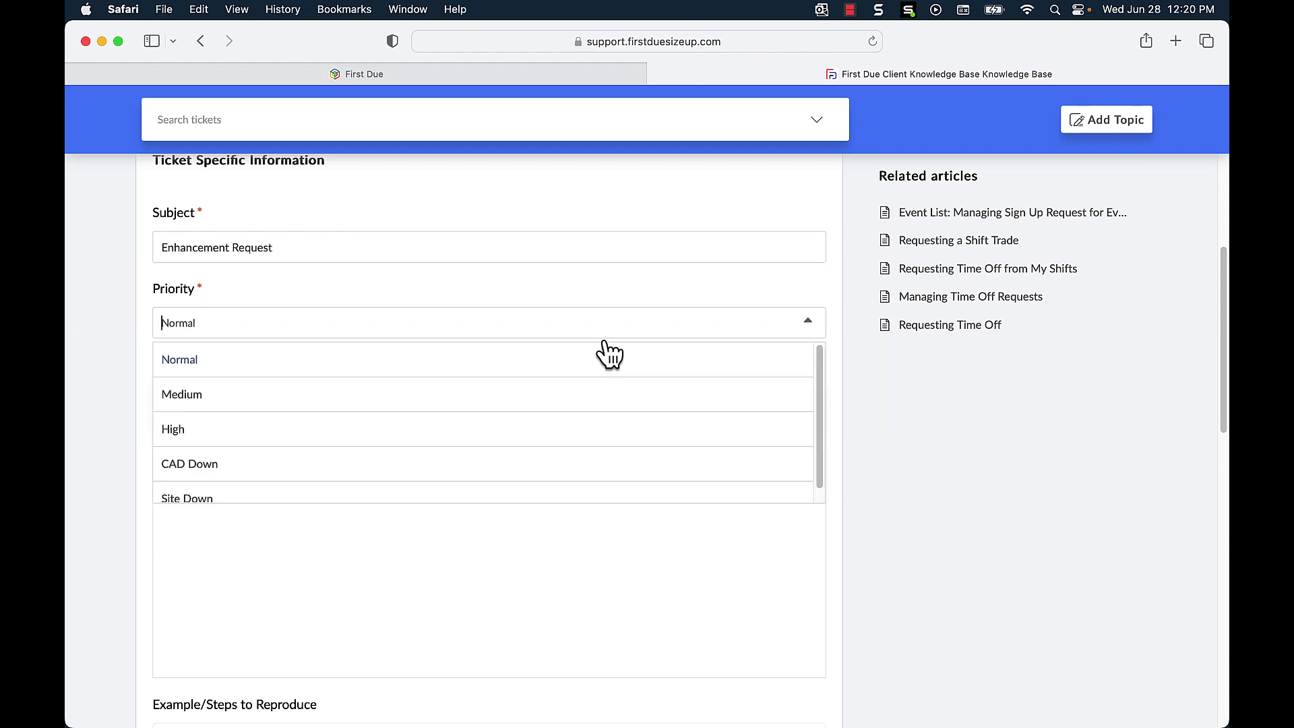
{"action": "scroll", "coordinate": [608, 353], "scroll_direction": "down", "scroll_amount": 1}
{"action": "scroll", "coordinate": [547, 407], "scroll_direction": "down", "scroll_amount": 1}
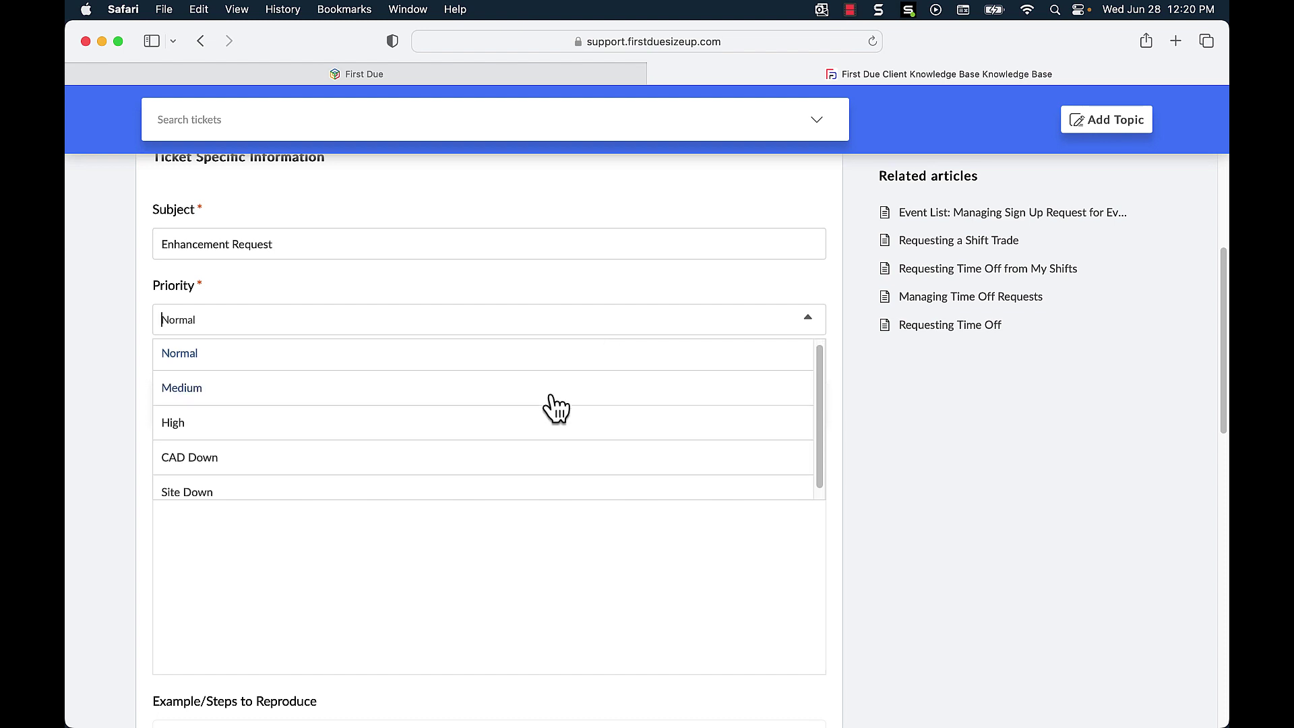
{"action": "left_click", "coordinate": [434, 488]}
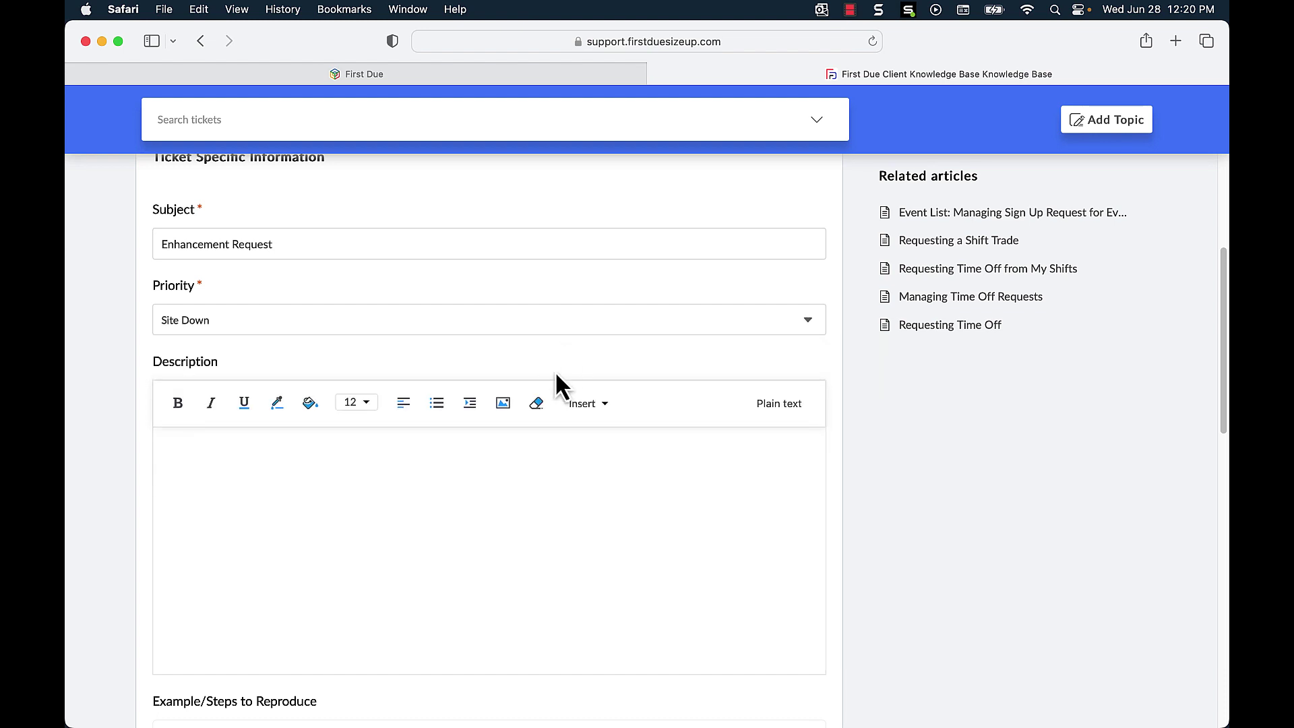
Step: Paste the test note asking staff to ignore the ticket into Description
{"action": "scroll", "coordinate": [452, 448], "scroll_direction": "down", "scroll_amount": 2}
{"action": "left_click", "coordinate": [452, 449]}
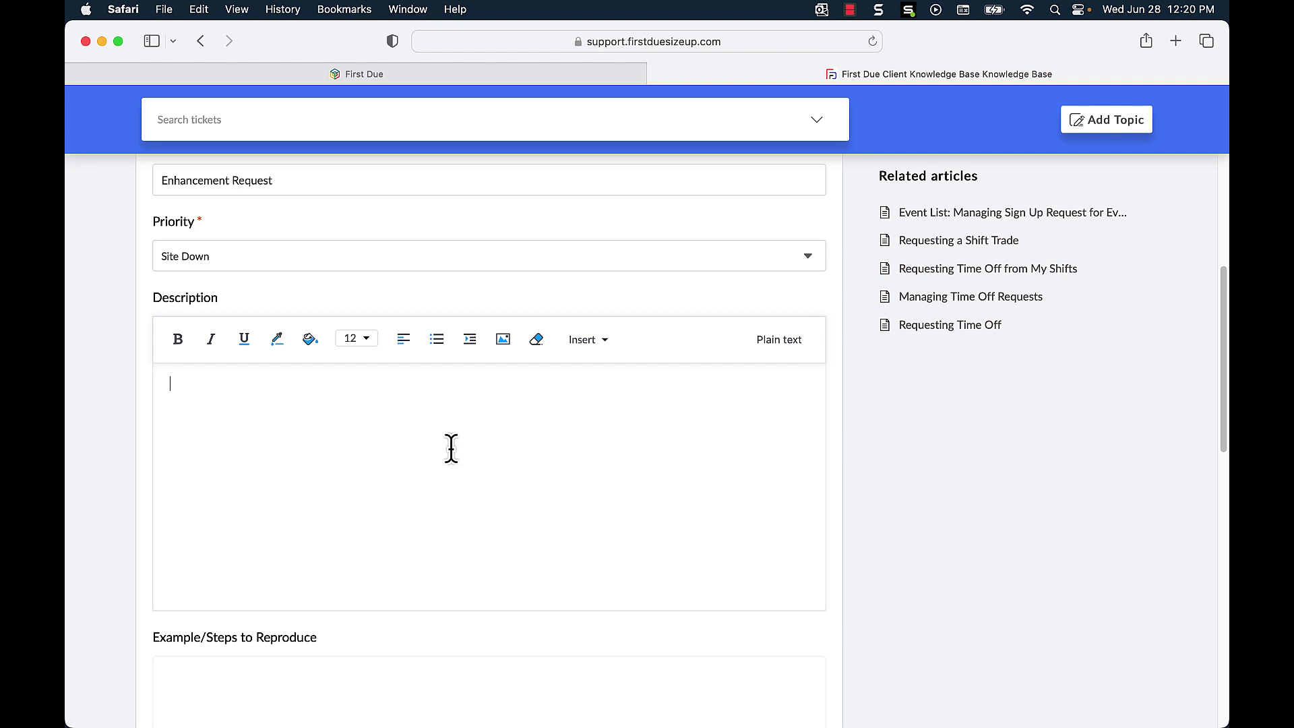
{"action": "type", "text": "Test Please ignore. Tyler Varney from Training Team is creating a KBA video and will be addressing this ticket."}
{"action": "scroll", "coordinate": [326, 396], "scroll_direction": "down", "scroll_amount": 5}
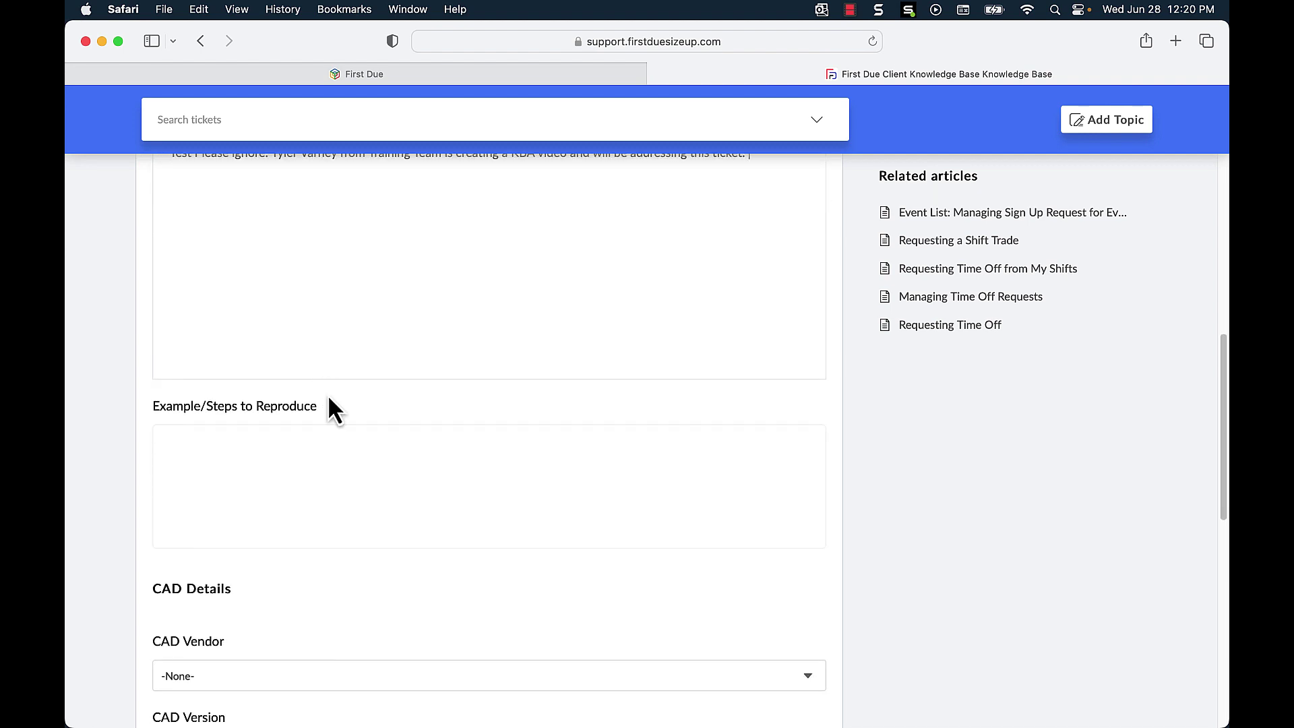
{"action": "scroll", "coordinate": [330, 408], "scroll_direction": "down", "scroll_amount": 1}
{"action": "left_click", "coordinate": [305, 418]}
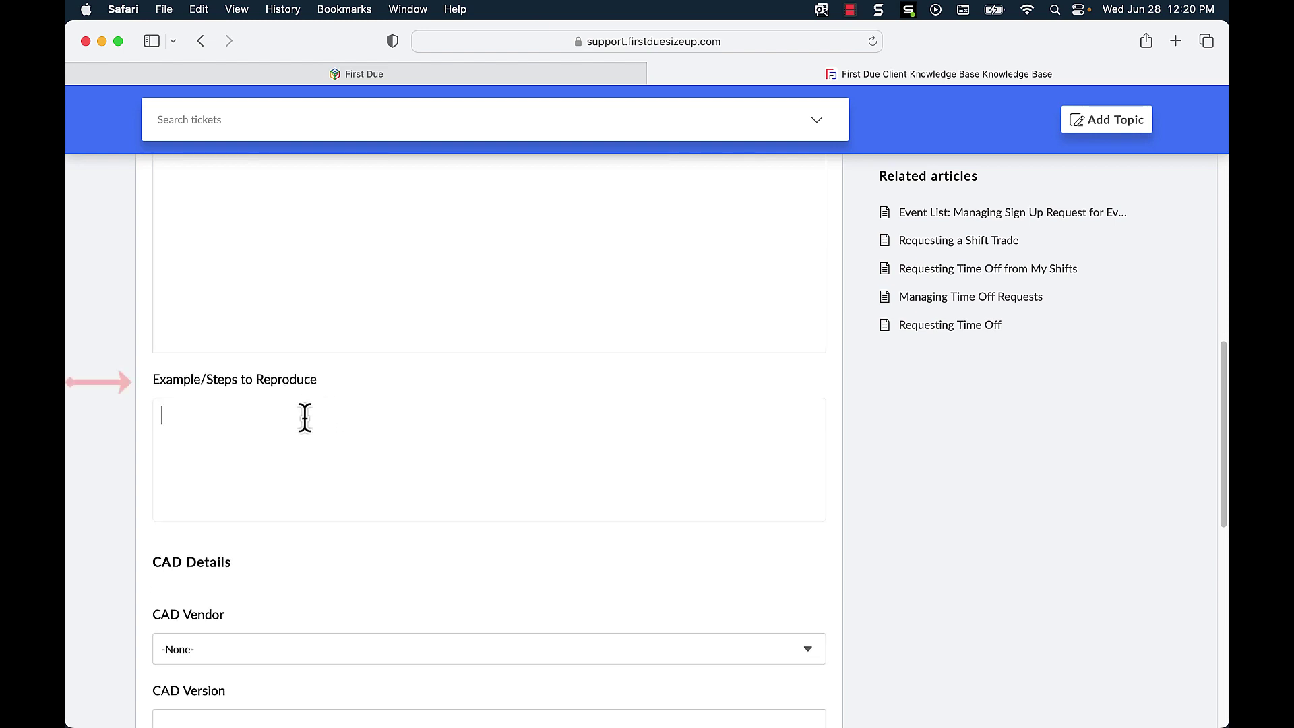
Step: Review the CAD Vendor and Device / Operating System options, leaving both at -None-
{"action": "scroll", "coordinate": [304, 418], "scroll_direction": "down", "scroll_amount": 3}
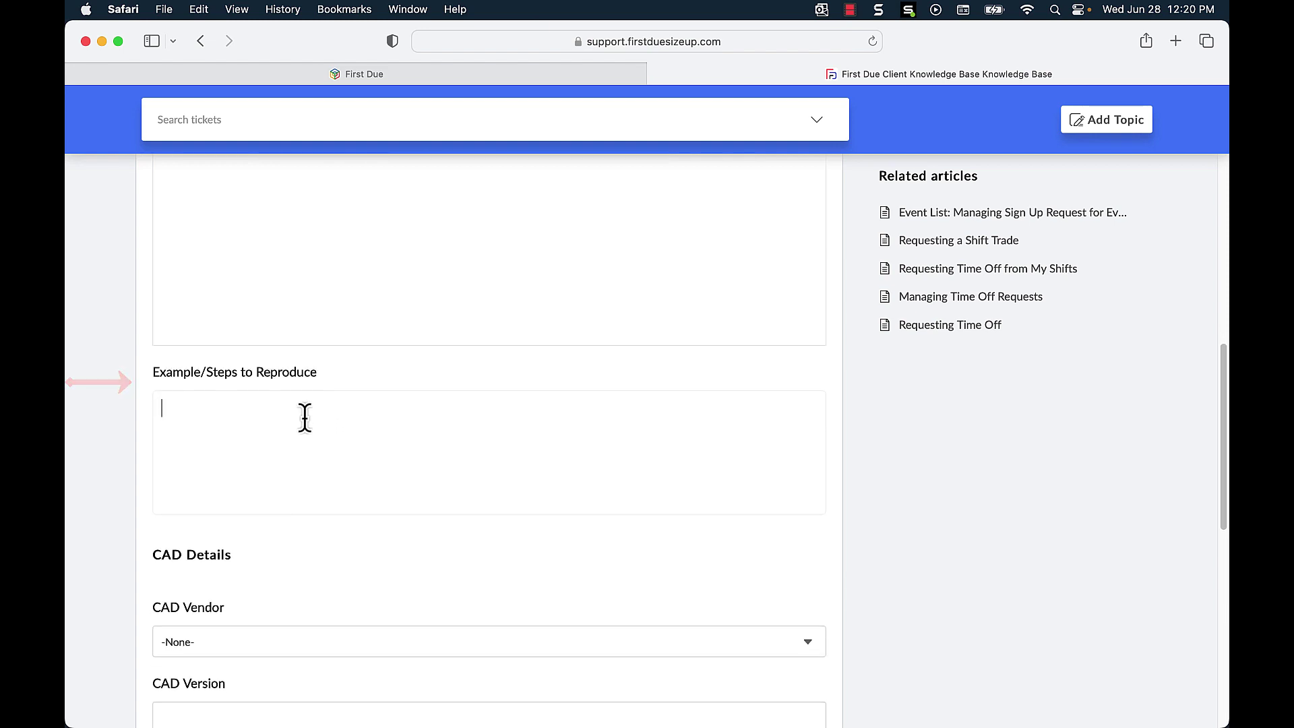
{"action": "scroll", "coordinate": [305, 417], "scroll_direction": "down", "scroll_amount": 2}
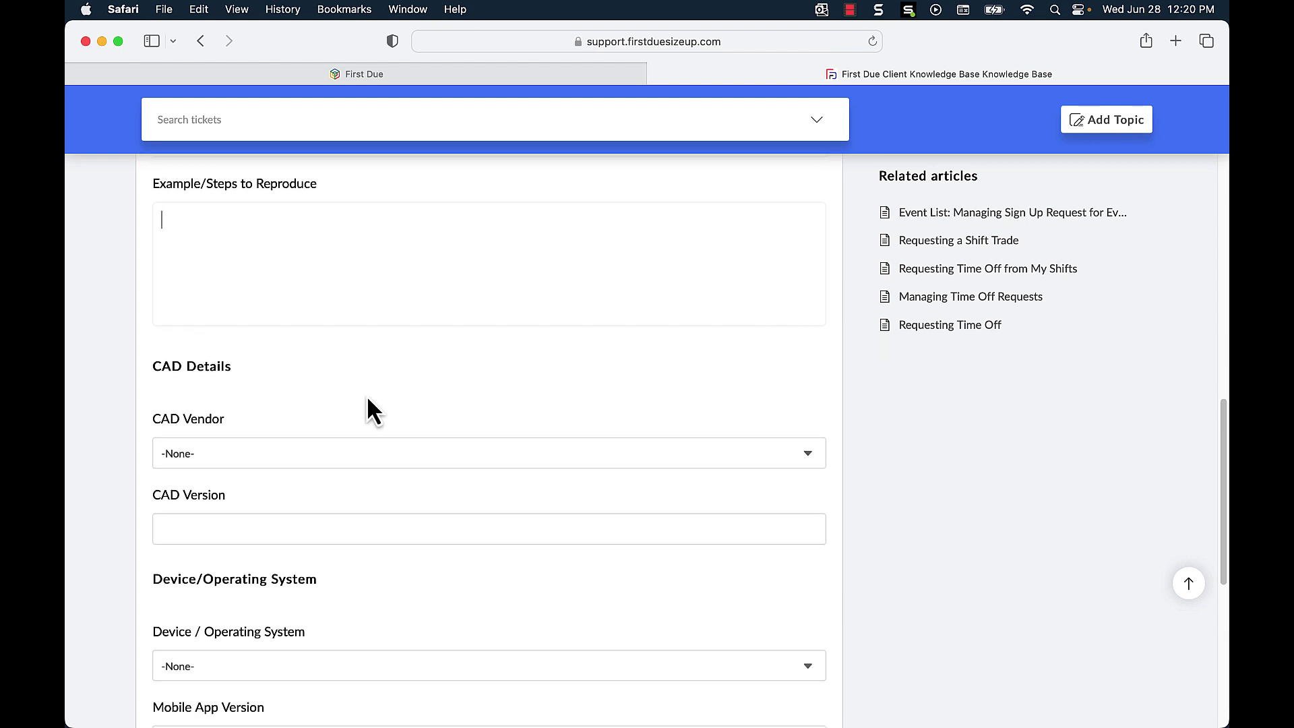
{"action": "scroll", "coordinate": [365, 403], "scroll_direction": "down", "scroll_amount": 1}
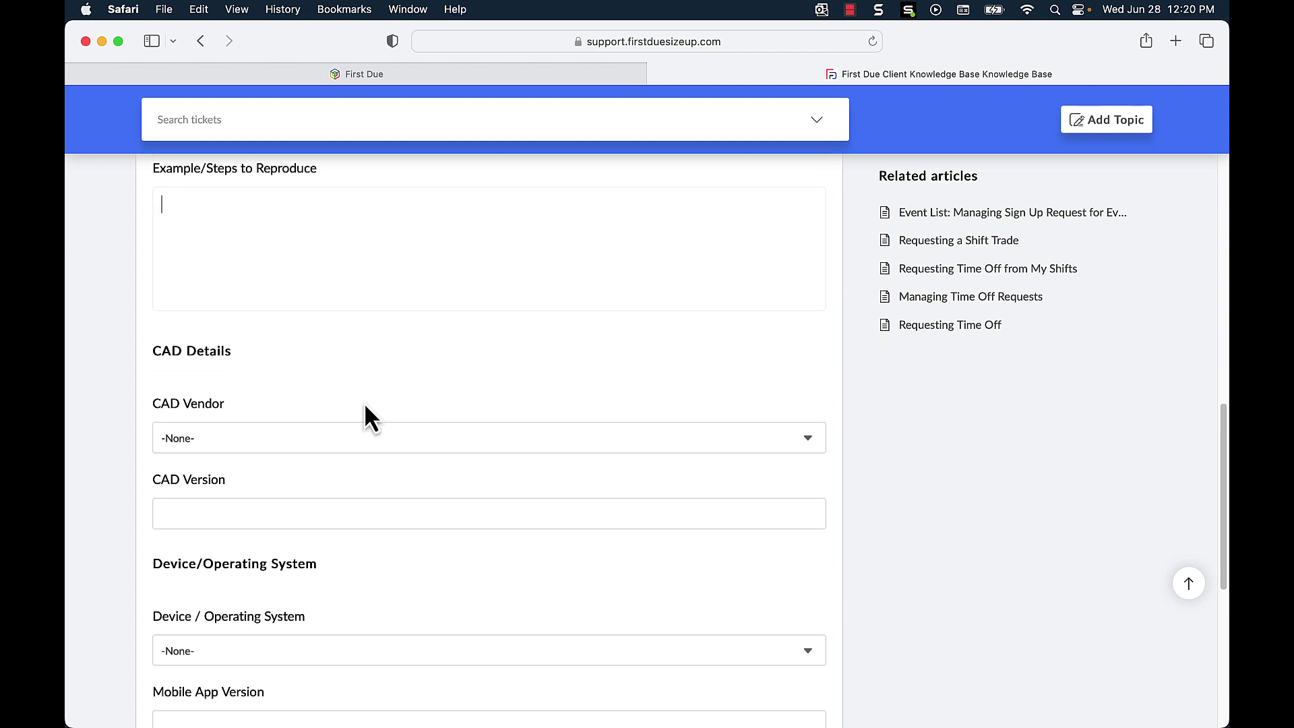
{"action": "left_click", "coordinate": [321, 444]}
{"action": "left_click", "coordinate": [334, 436]}
{"action": "scroll", "coordinate": [299, 516], "scroll_direction": "down", "scroll_amount": 3}
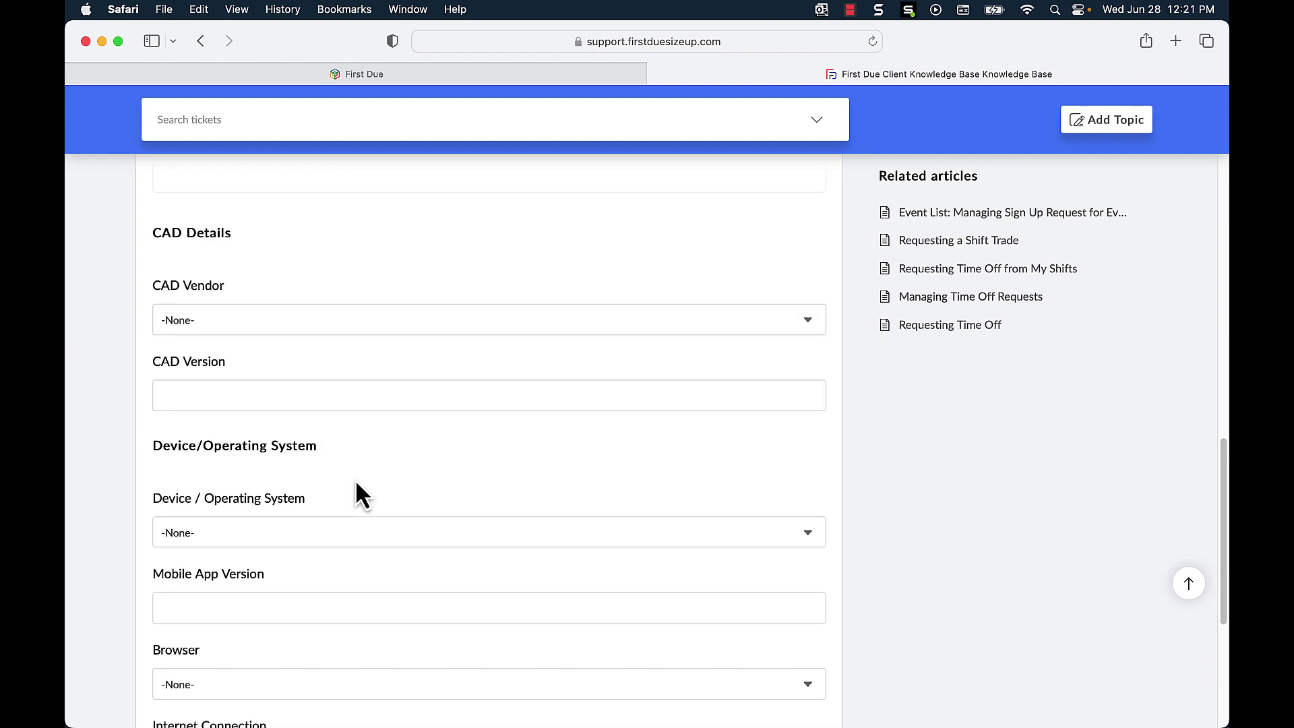
{"action": "scroll", "coordinate": [356, 480], "scroll_direction": "down", "scroll_amount": 3}
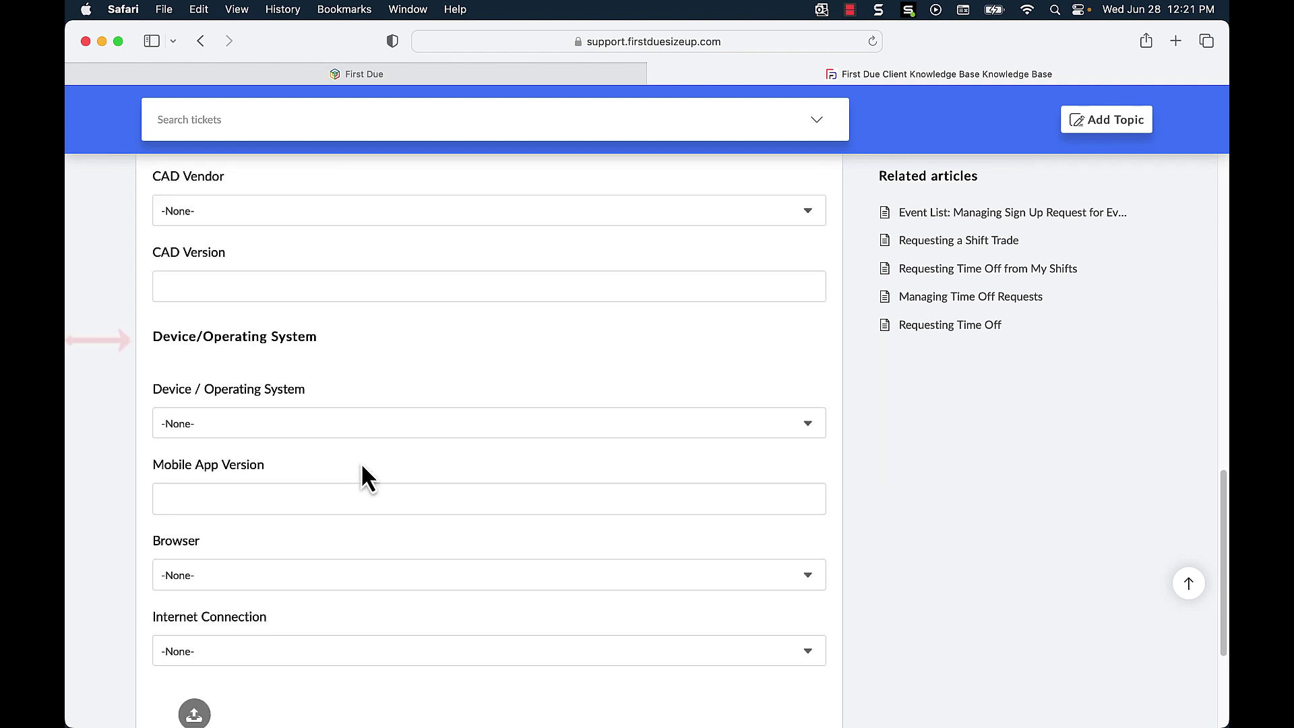
{"action": "left_click", "coordinate": [381, 428]}
{"action": "left_click", "coordinate": [424, 393]}
{"action": "scroll", "coordinate": [422, 528], "scroll_direction": "down", "scroll_amount": 1}
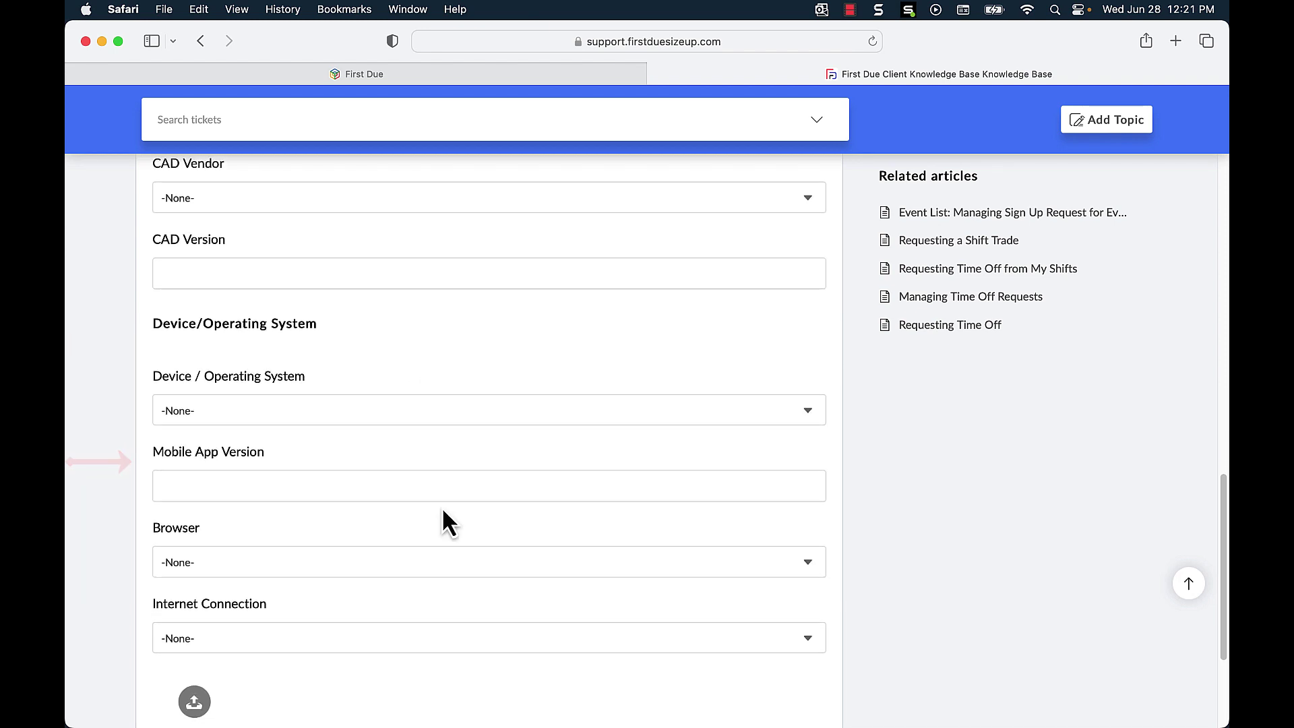
{"action": "scroll", "coordinate": [442, 511], "scroll_direction": "down", "scroll_amount": 2}
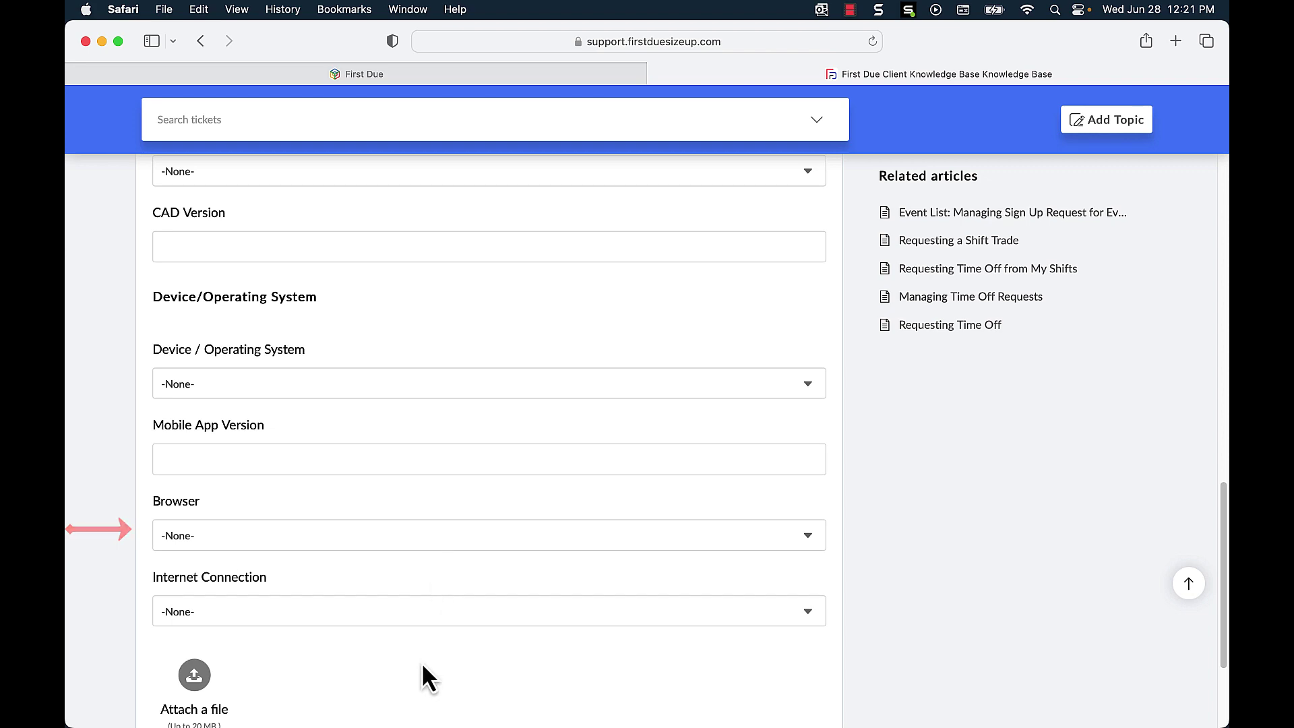
{"action": "scroll", "coordinate": [414, 644], "scroll_direction": "down", "scroll_amount": 3}
{"action": "scroll", "coordinate": [414, 639], "scroll_direction": "down", "scroll_amount": 2}
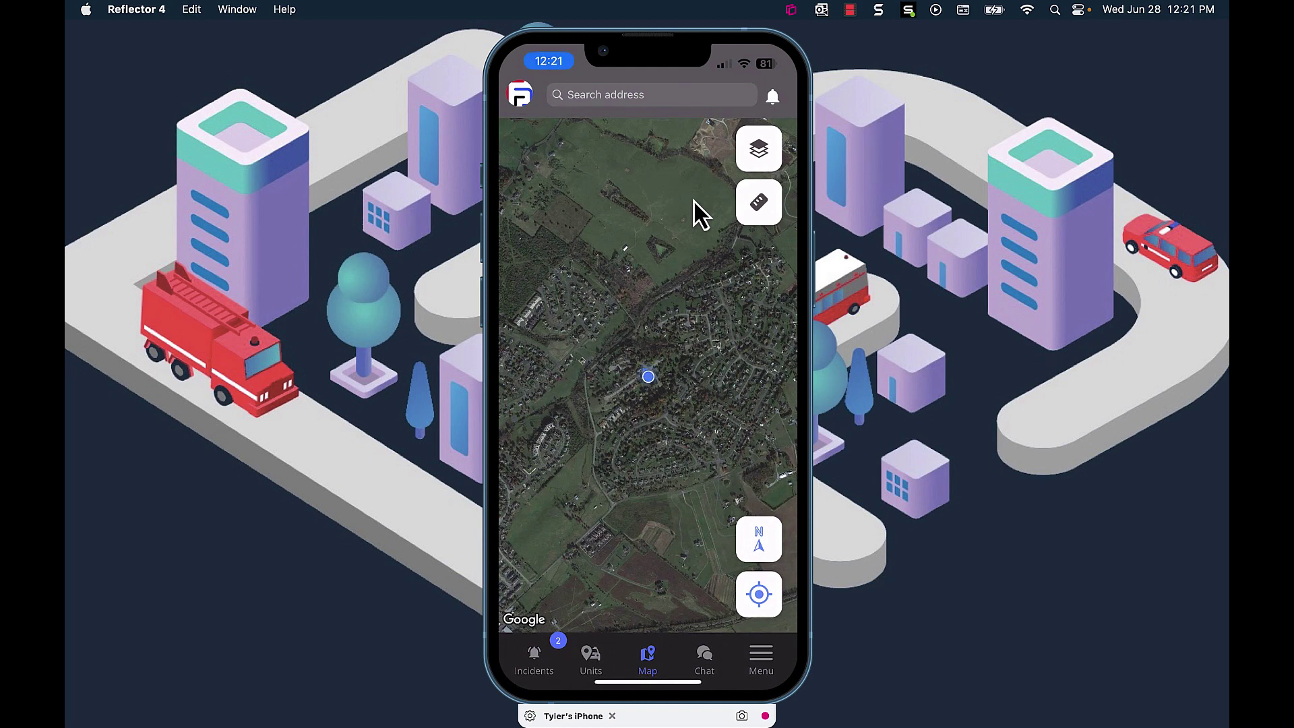
Step: Show the mirrored First Due app's Dev Info page with version and device details
{"action": "left_click", "coordinate": [519, 96]}
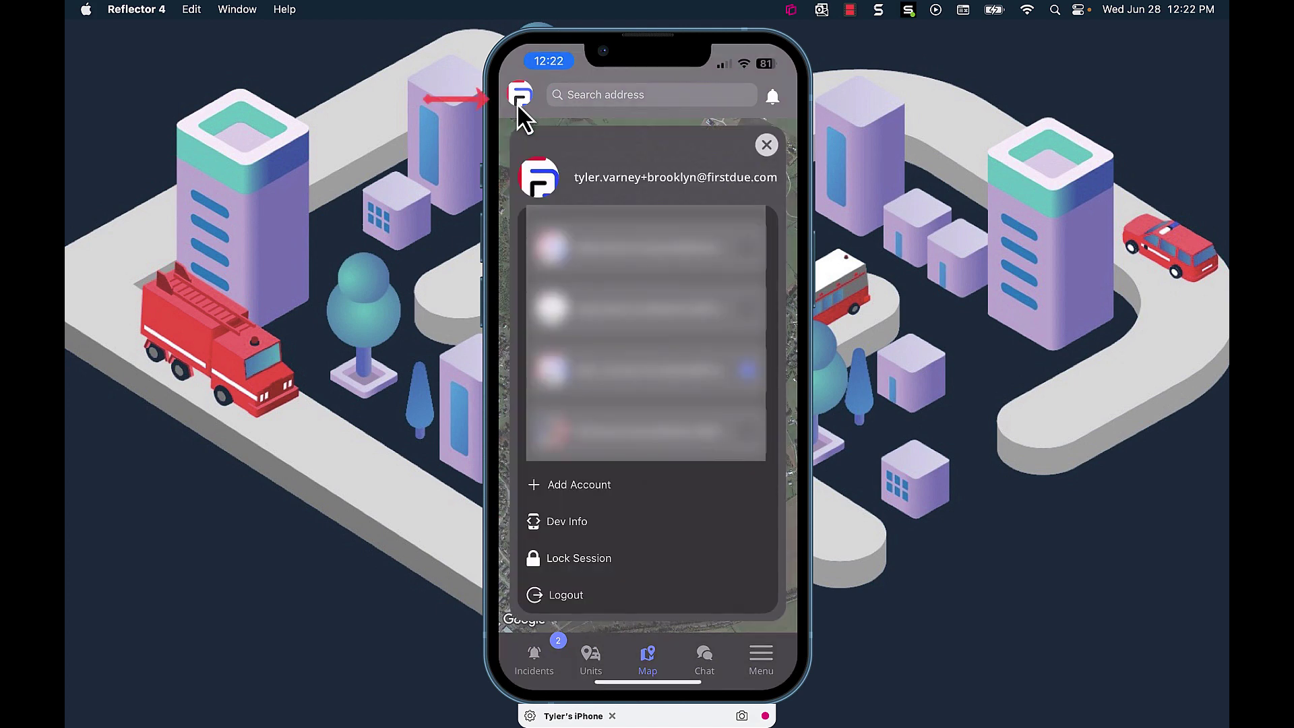
{"action": "left_click", "coordinate": [578, 532]}
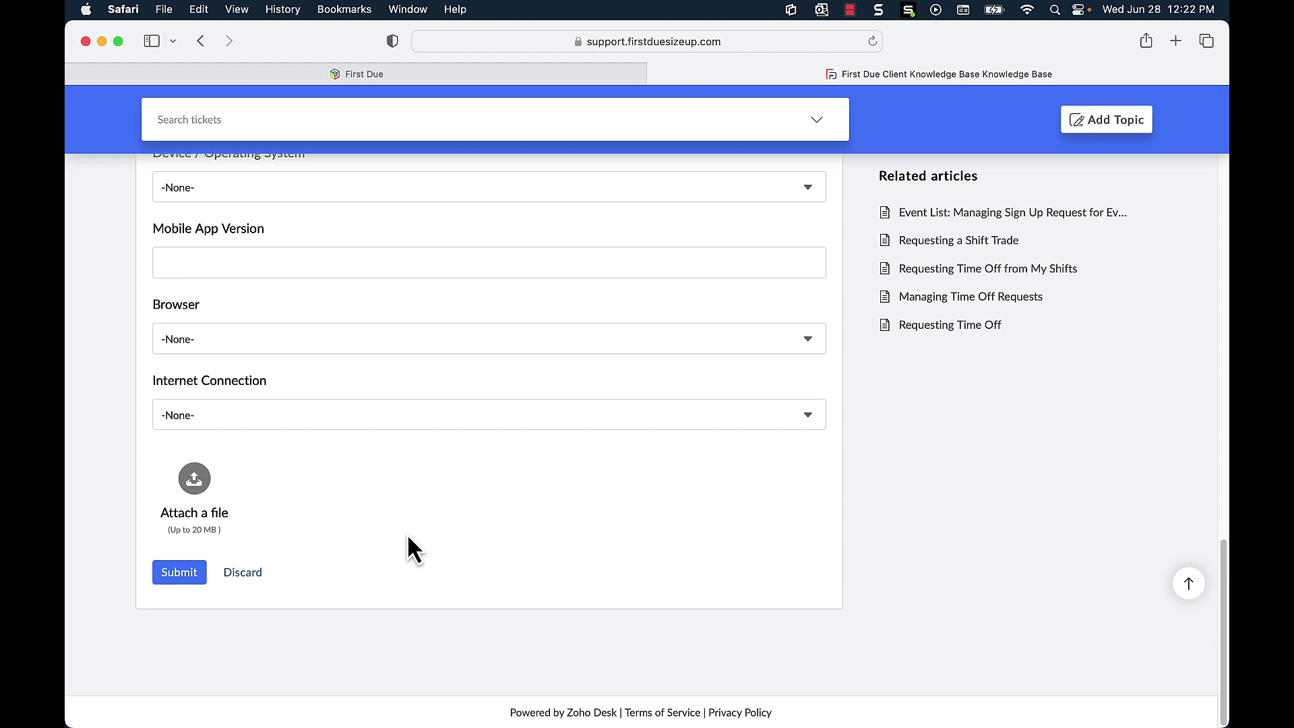
Step: Submit the Enhancement Request ticket
{"action": "left_click", "coordinate": [180, 573]}
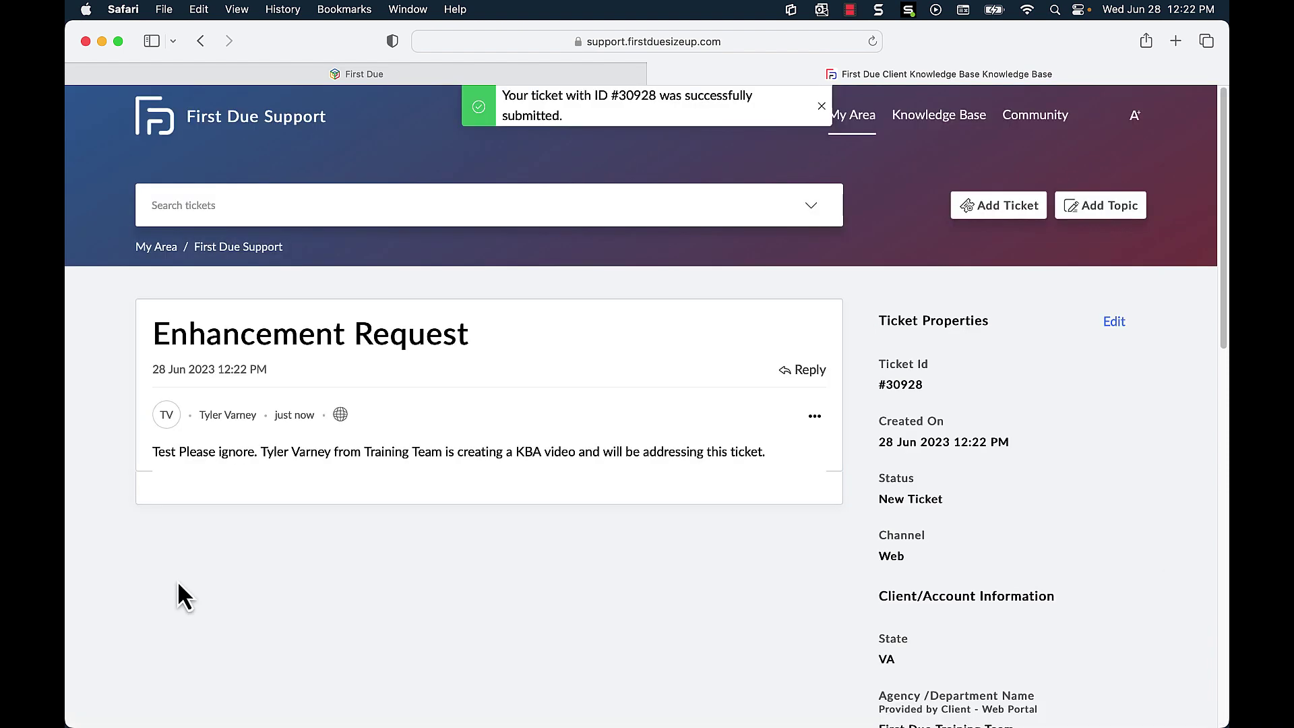